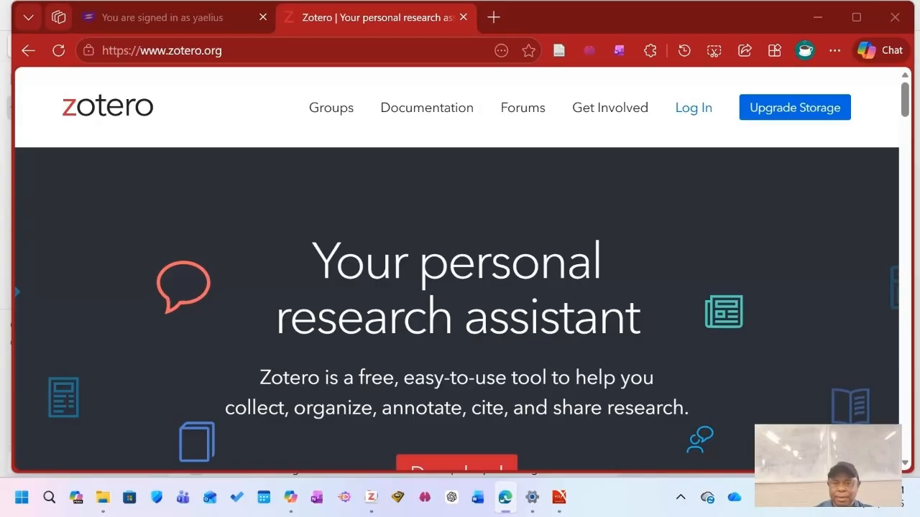
Step: Look over the Zotero home page and its download section, and switch to the Zotero desktop library
scroll(456, 270, down, 3)
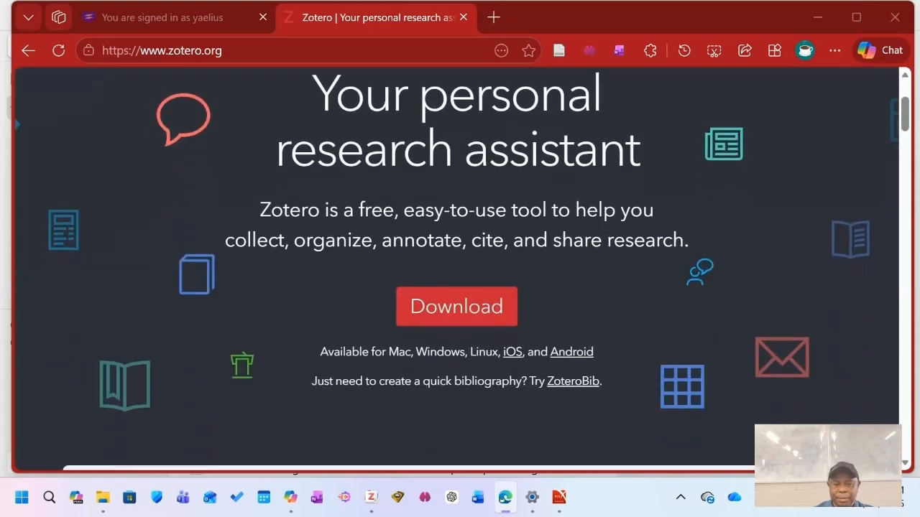
scroll(457, 270, down, 2)
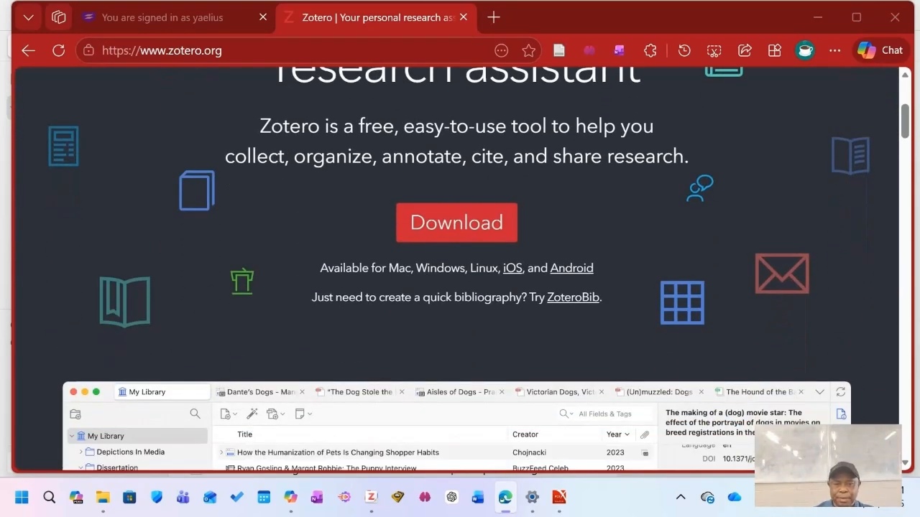
scroll(457, 143, down, 2)
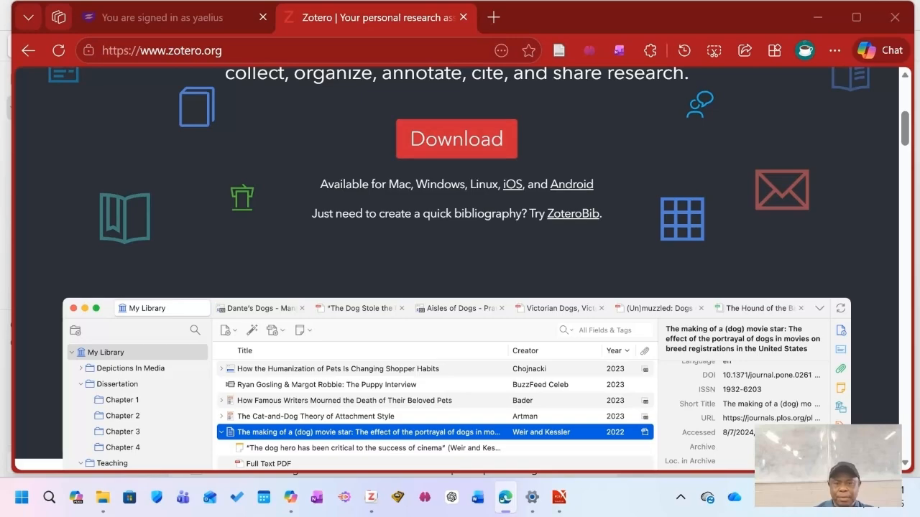
scroll(460, 273, up, 3)
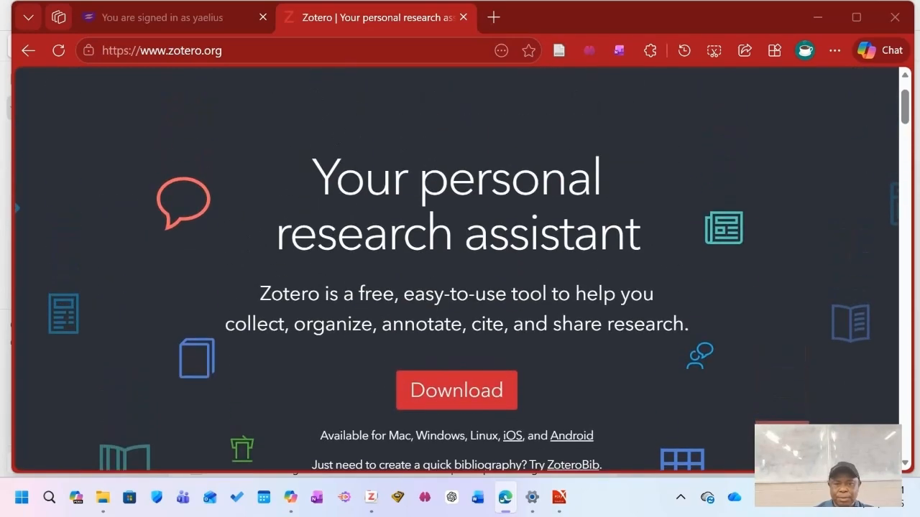
scroll(460, 273, up, 1)
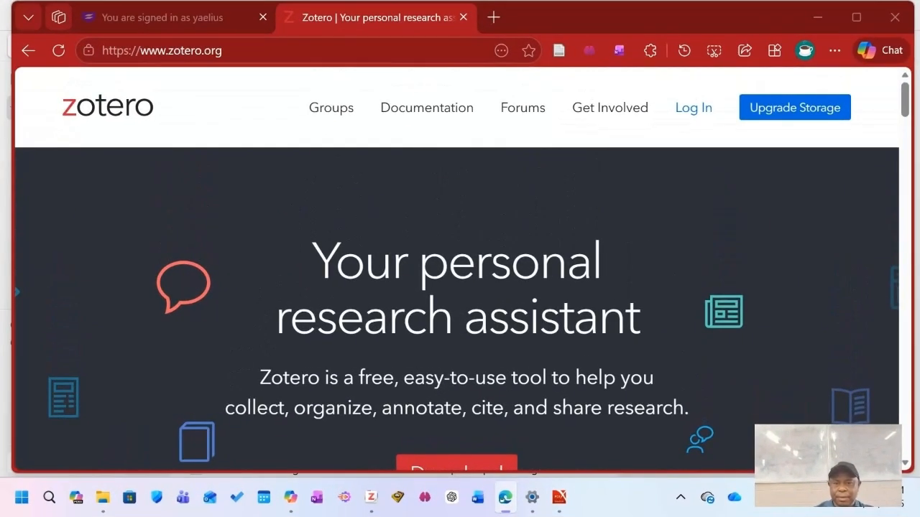
scroll(457, 306, down, 2)
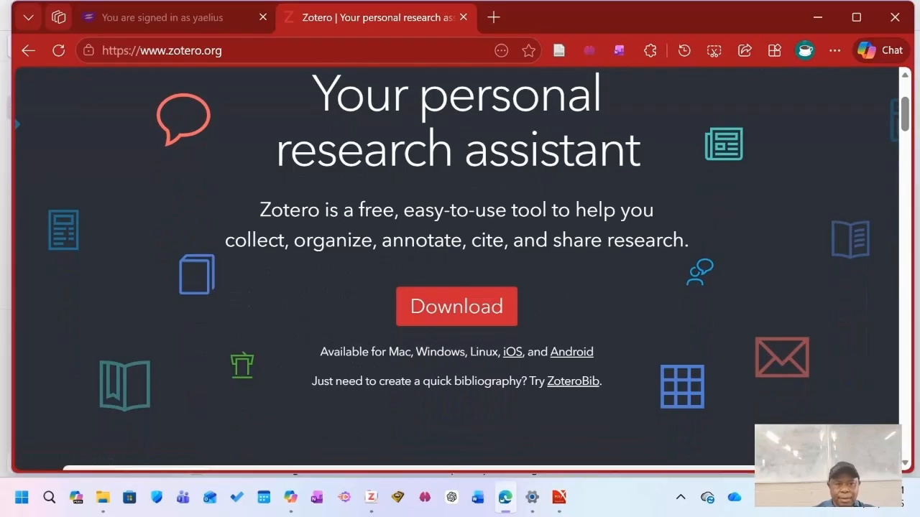
click(818, 17)
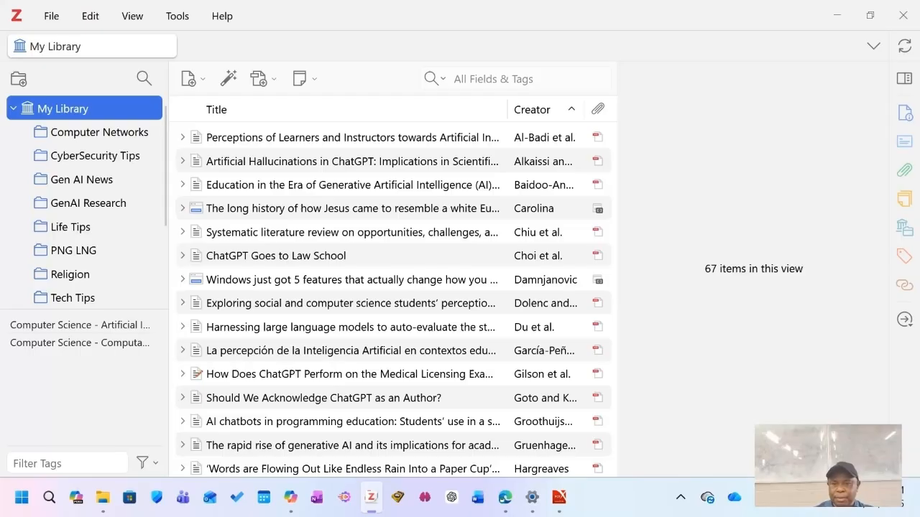
Step: Create a new collection named Research Project_AI in My Library
right_click(77, 110)
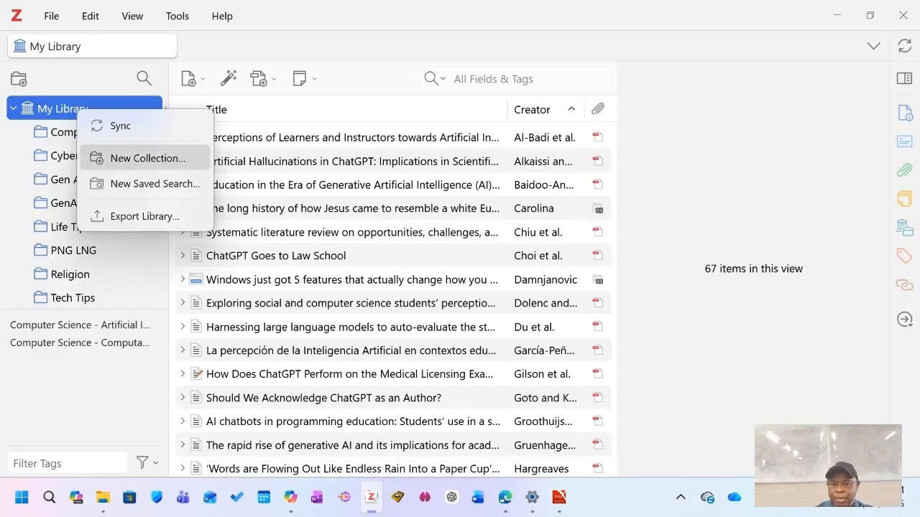
click(147, 158)
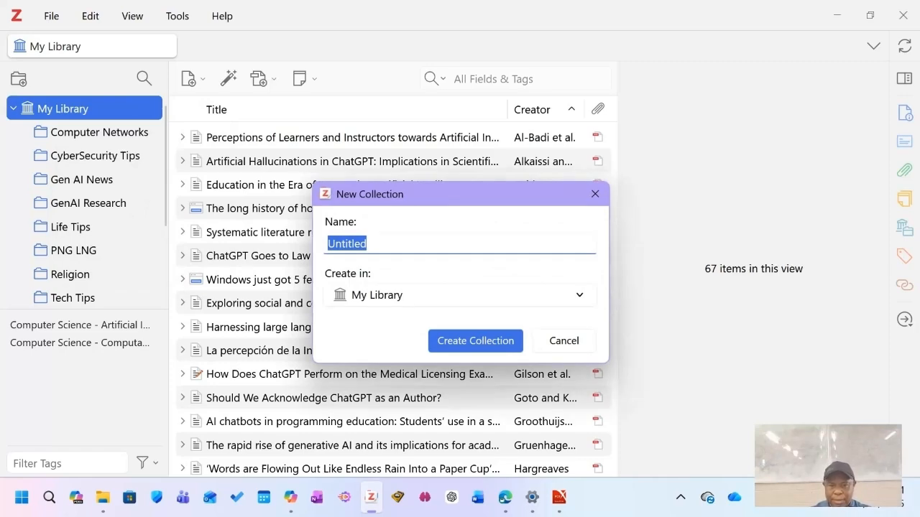
text(Resear)
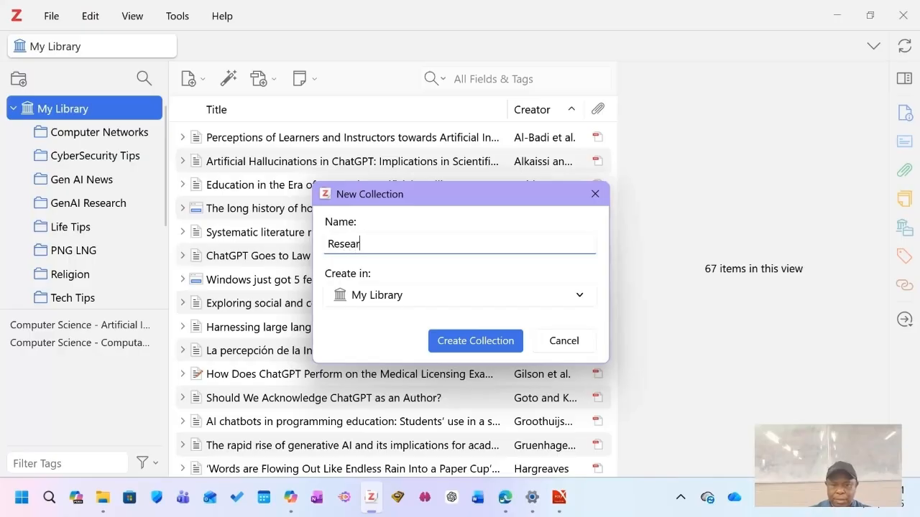
text(ch Project)
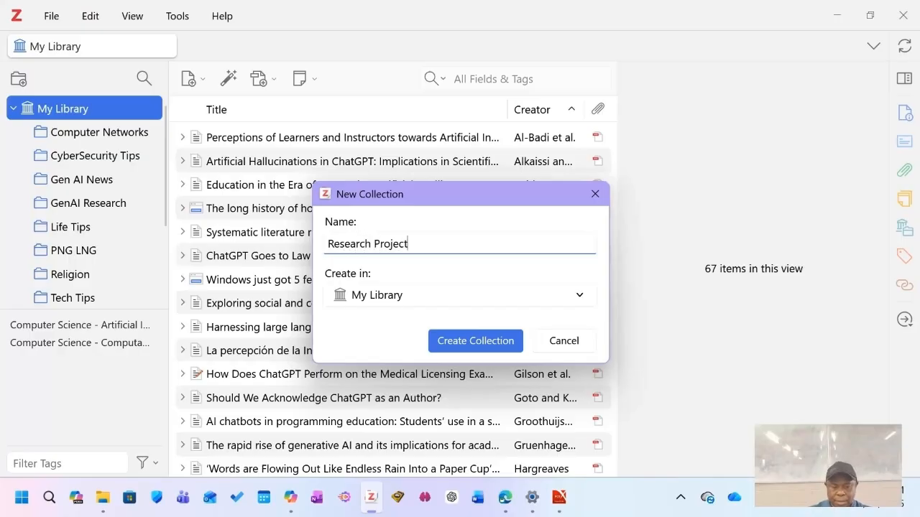
text(_)
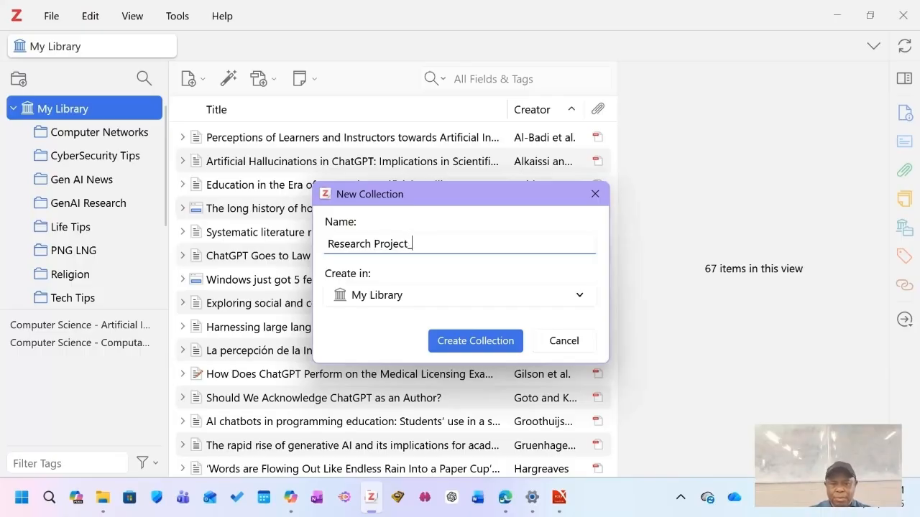
text(AI)
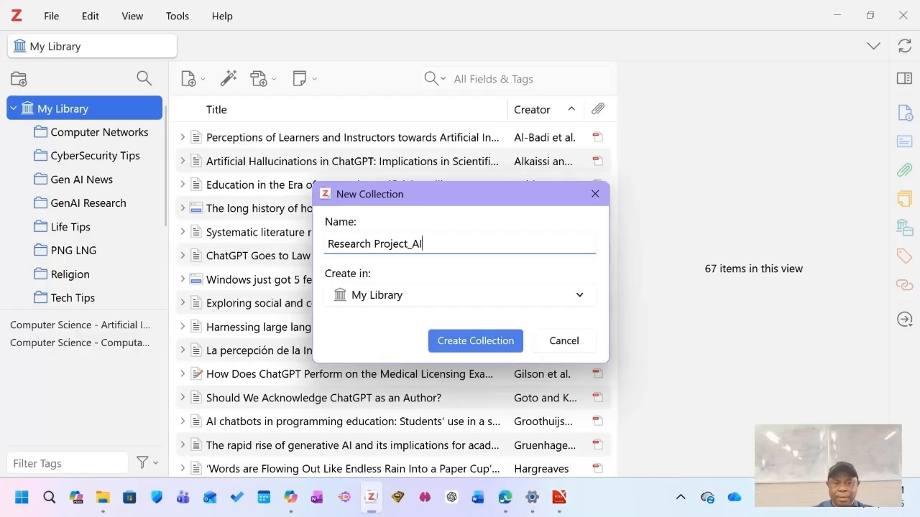
key(Return)
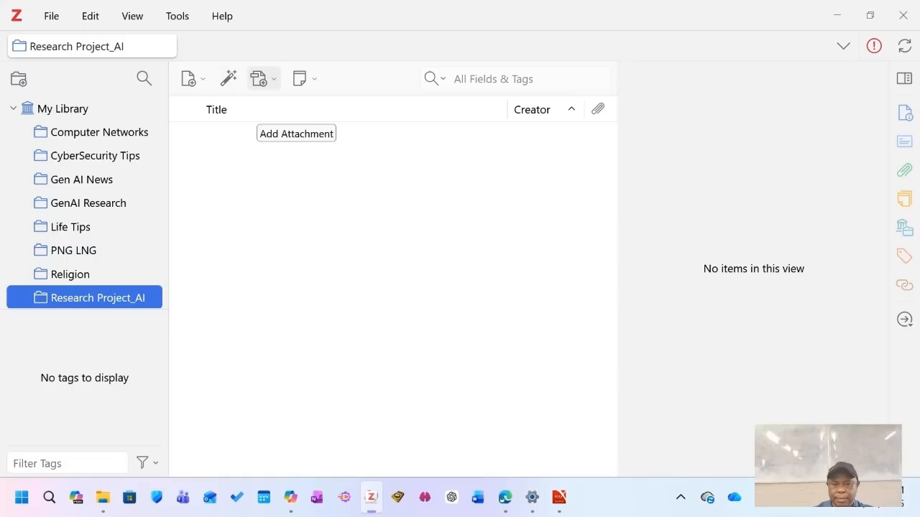
Step: Start adding files to the Research Project_AI collection and open the Zotero YouTube folder on the Desktop
click(260, 78)
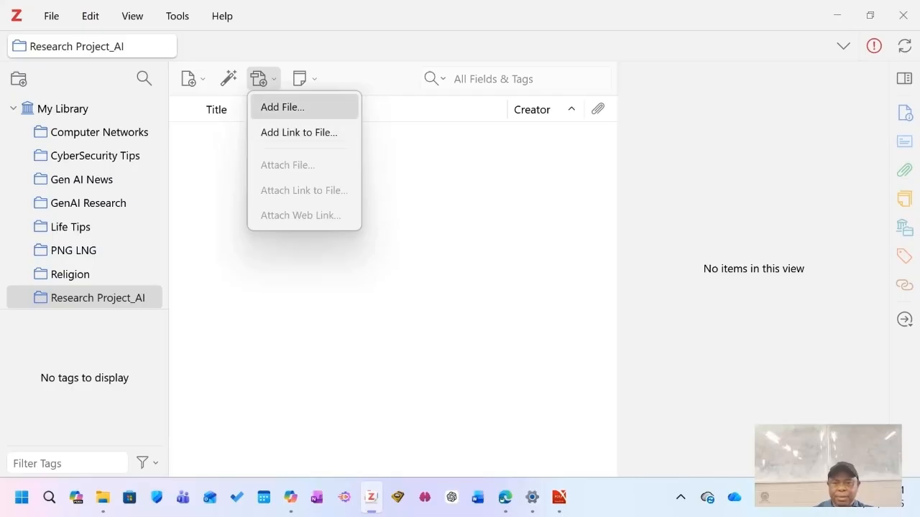
click(282, 107)
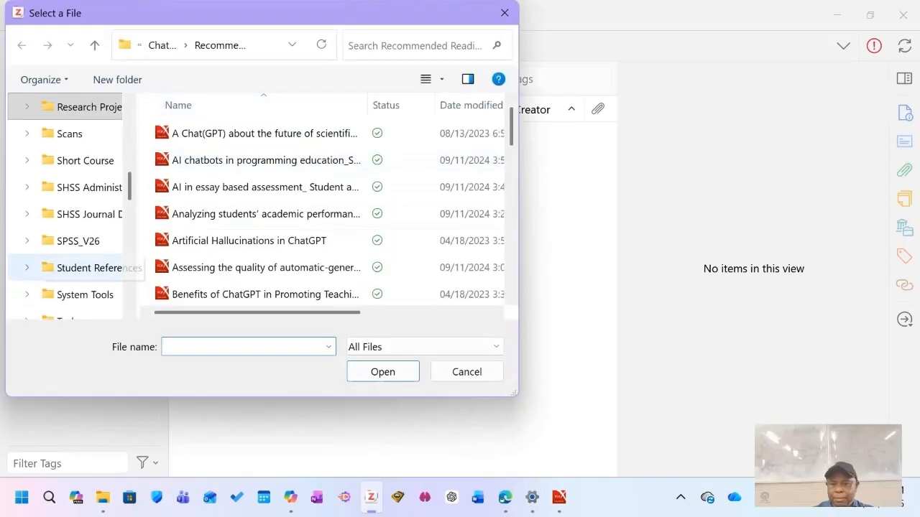
scroll(43, 241, up, 3)
scroll(43, 241, up, 2)
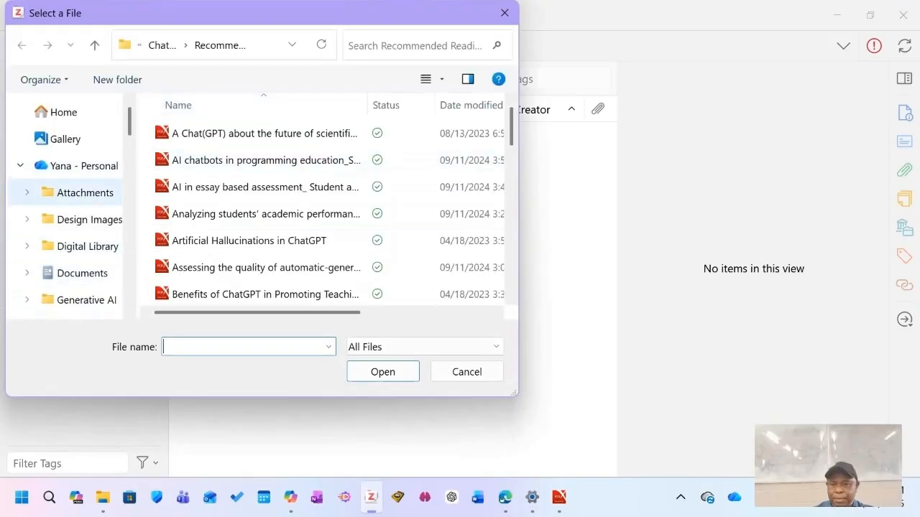
scroll(43, 241, down, 5)
scroll(43, 240, down, 10)
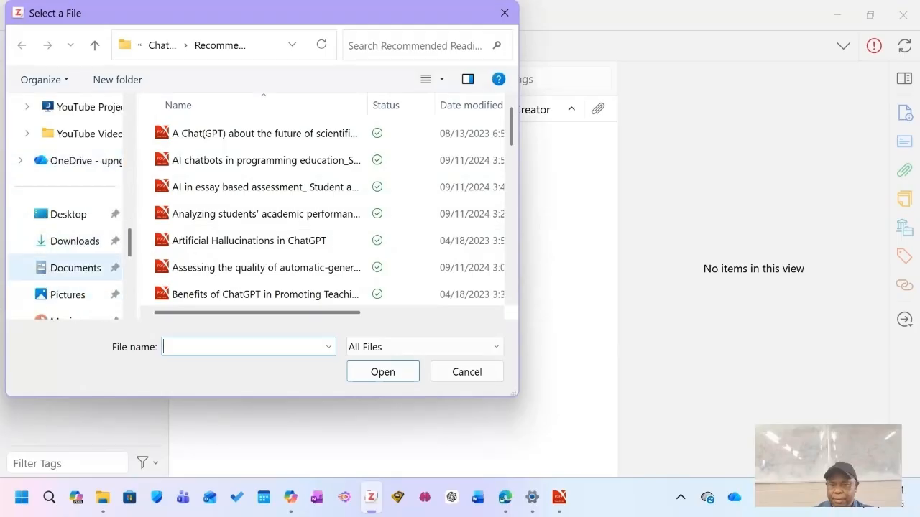
click(43, 215)
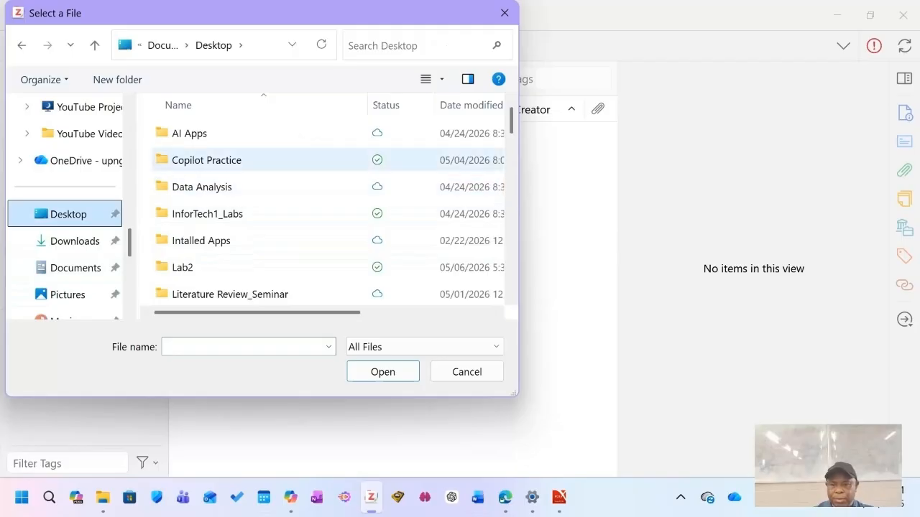
scroll(323, 213, down, 5)
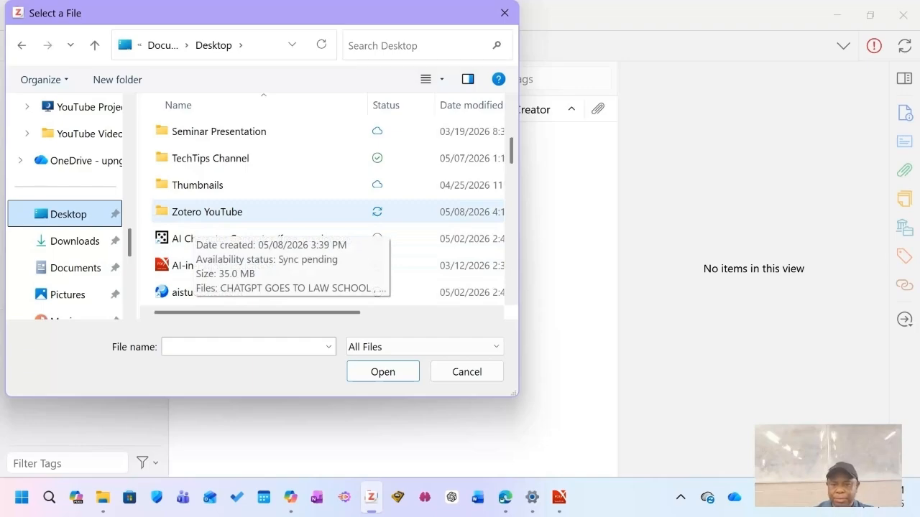
click(195, 213)
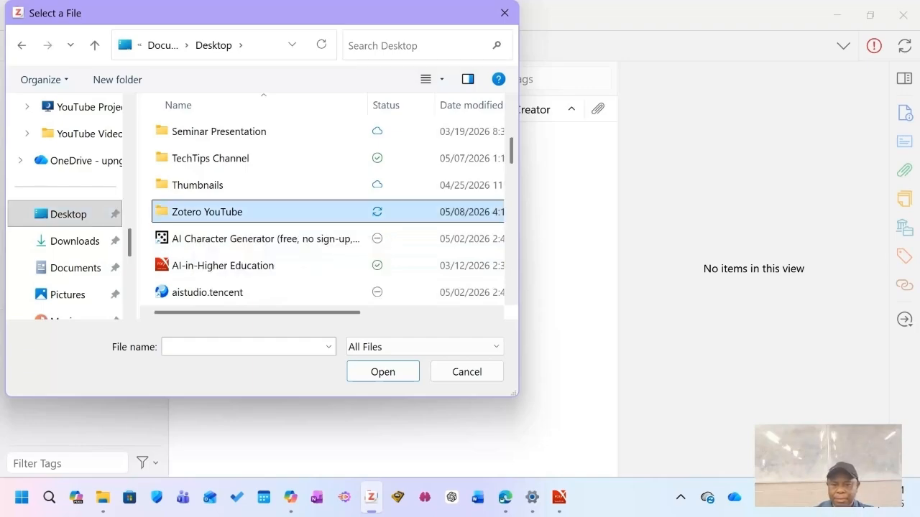
click(383, 372)
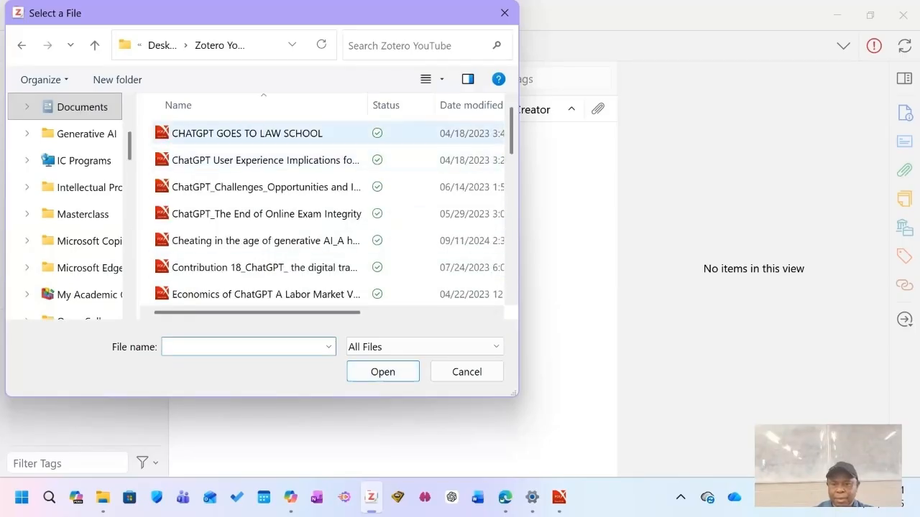
Step: Add all the PDFs in the Zotero YouTube folder to the collection and close the metadata retrieval report
scroll(287, 187, down, 6)
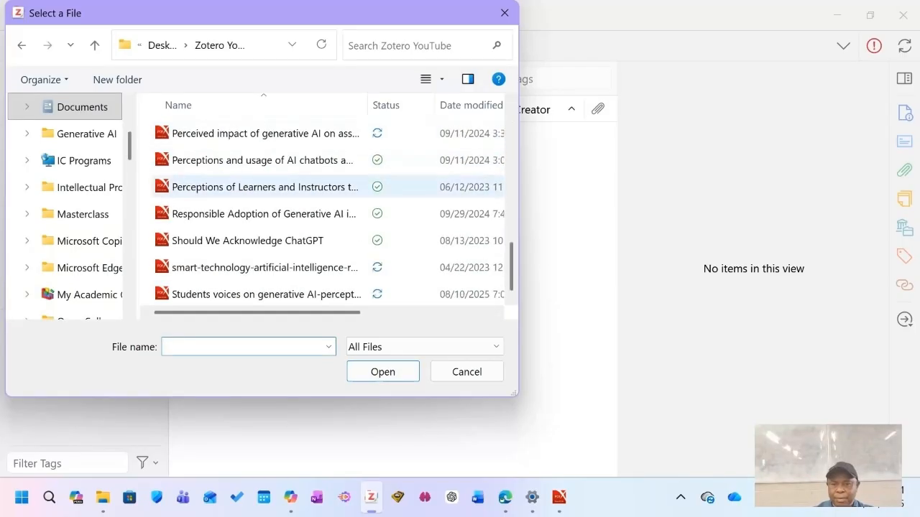
scroll(266, 202, up, 12)
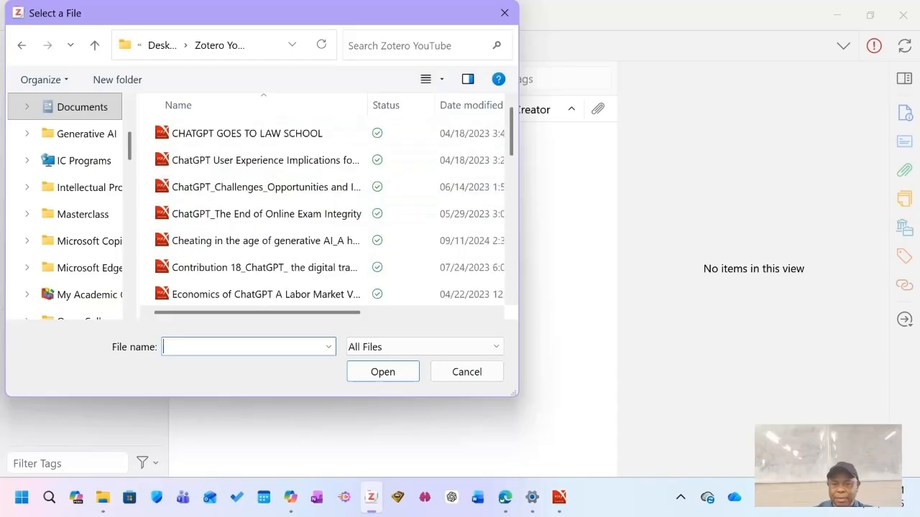
scroll(266, 158, down, 10)
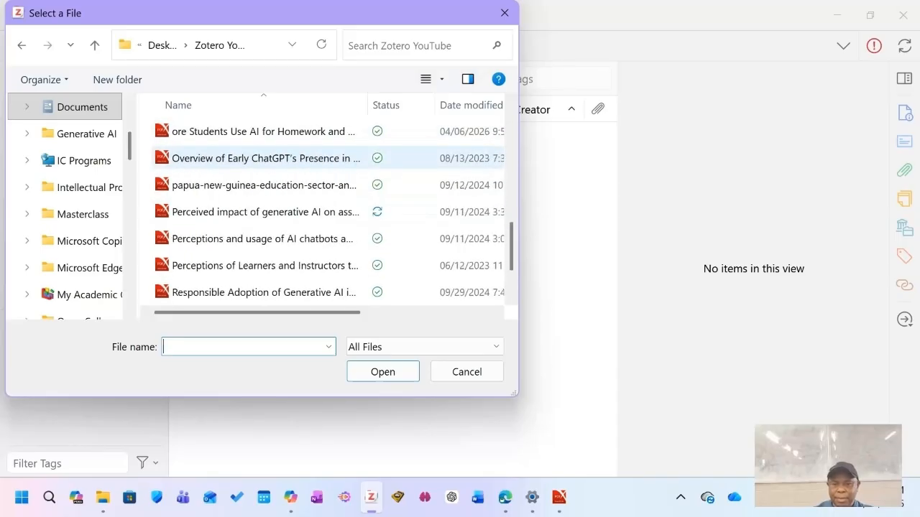
scroll(266, 180, down, 1)
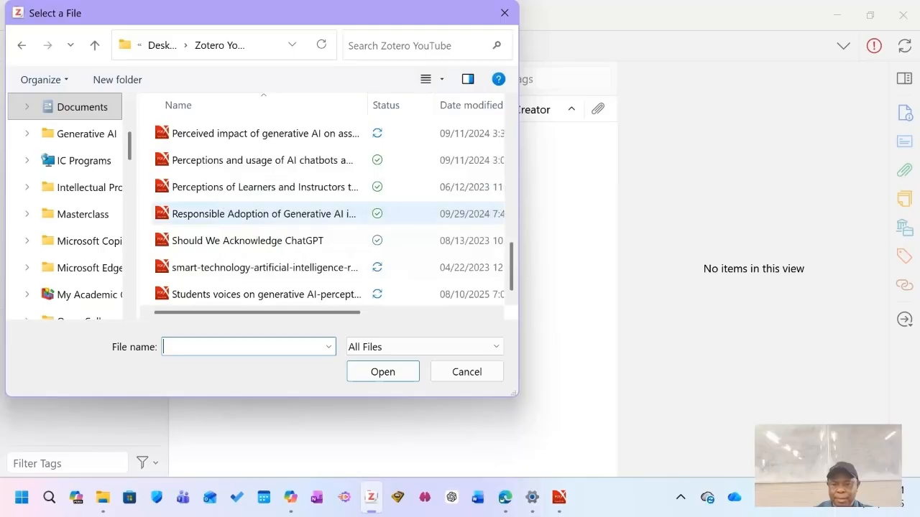
scroll(266, 214, up, 10)
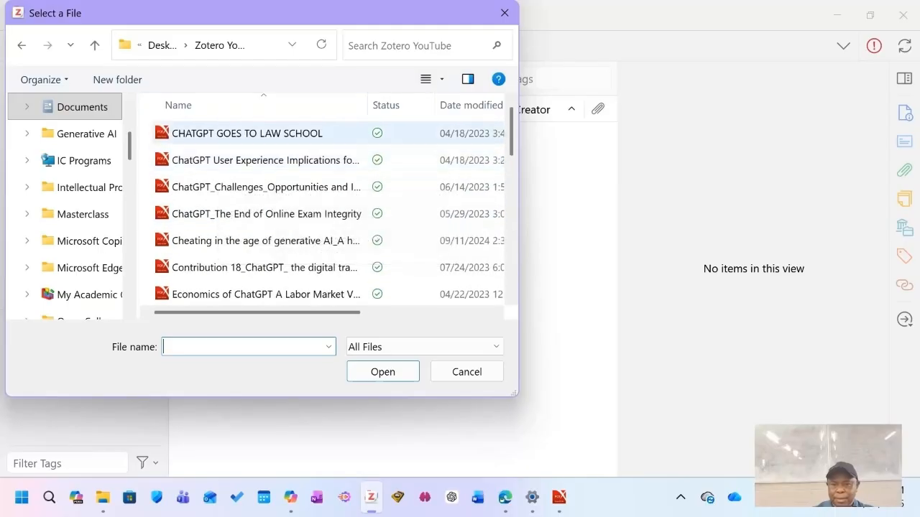
click(246, 133)
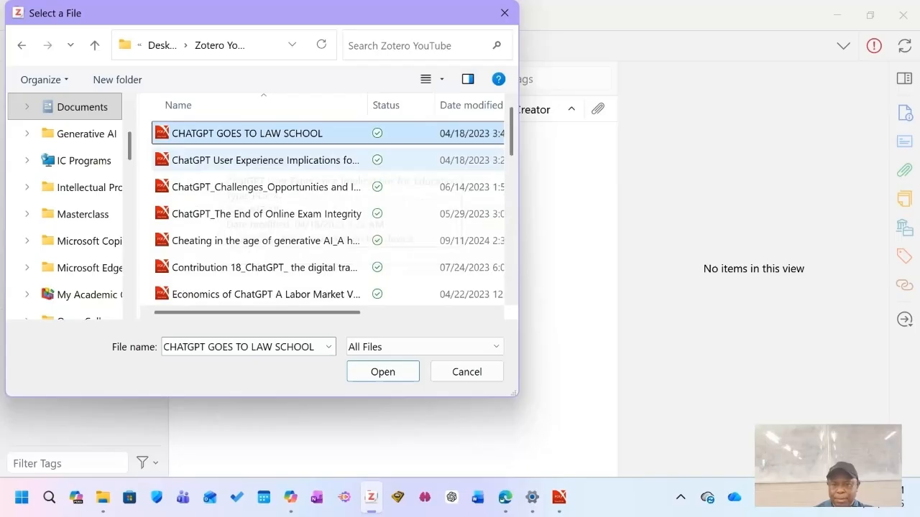
ctrl+click(266, 161)
ctrl+click(265, 187)
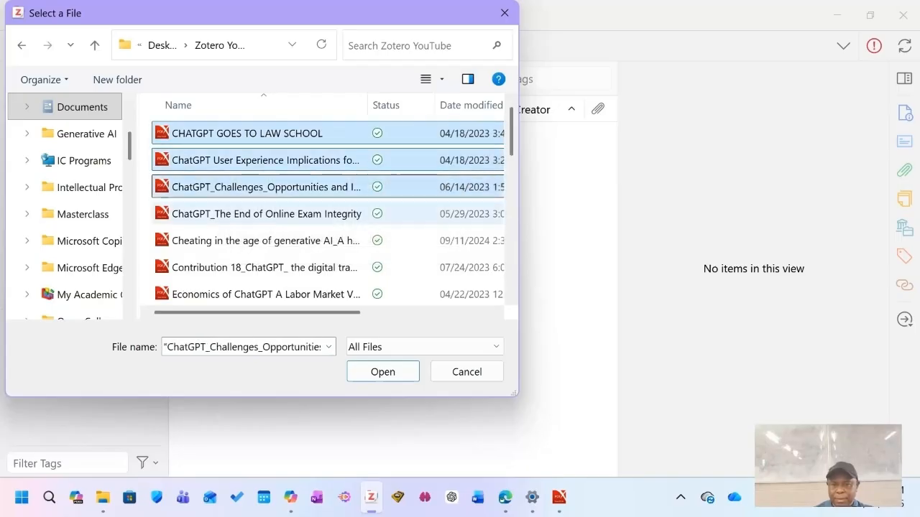
ctrl+click(266, 213)
ctrl+click(265, 241)
ctrl+click(266, 267)
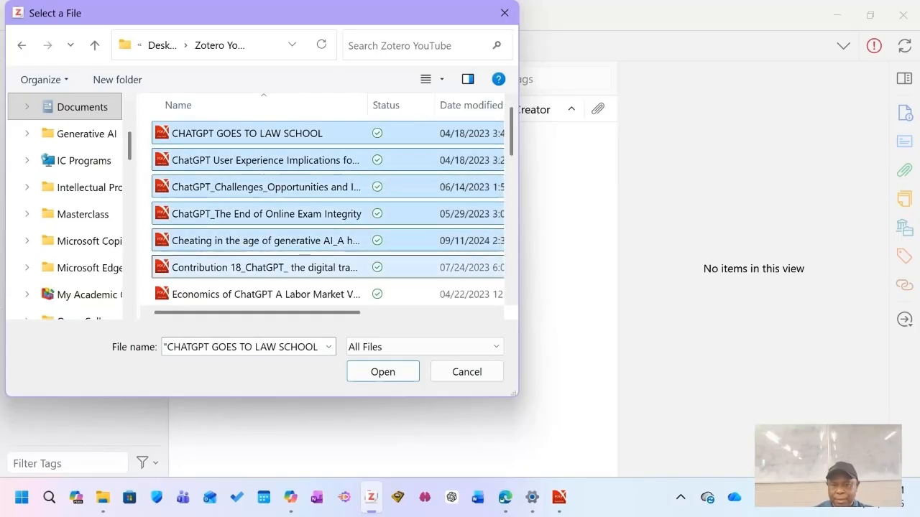
ctrl+click(266, 294)
click(383, 372)
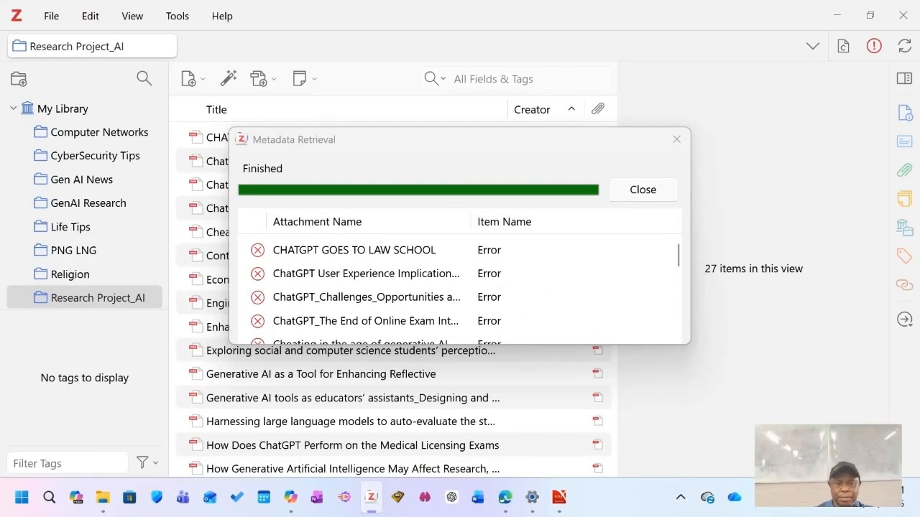
click(625, 196)
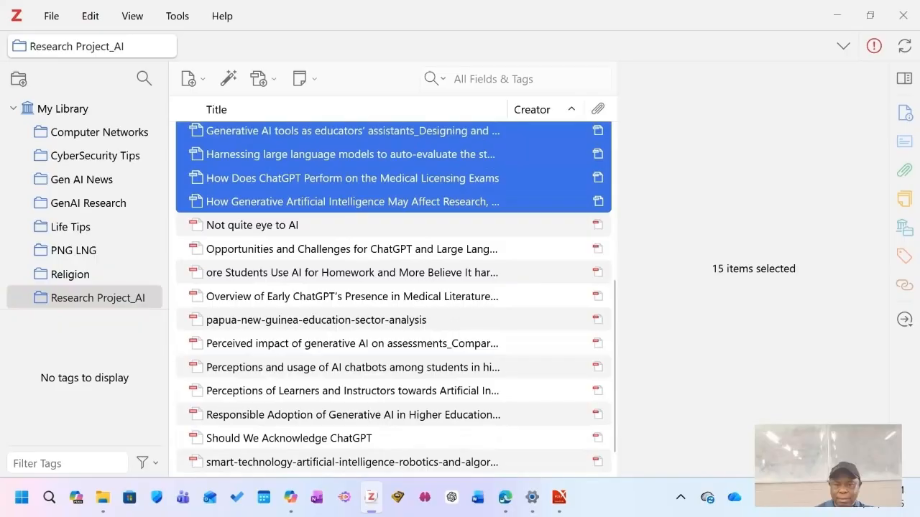
Step: Select all the papers in the GenAI Research collection and look through the list of titles and creators
key(shift+Down)
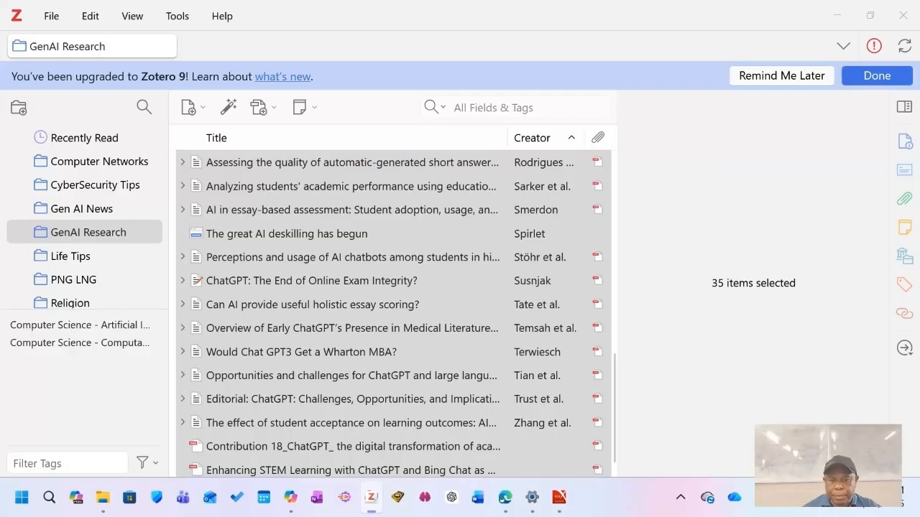
scroll(393, 316, up, 8)
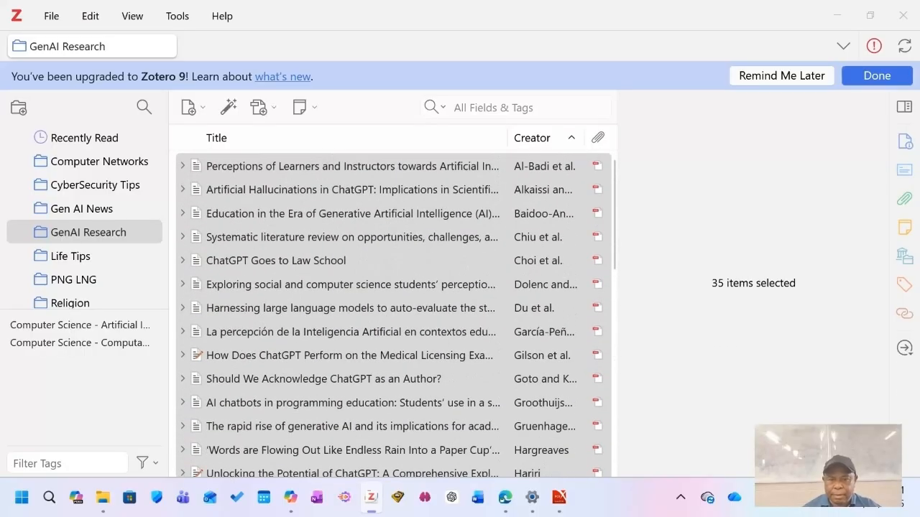
scroll(393, 313, down, 8)
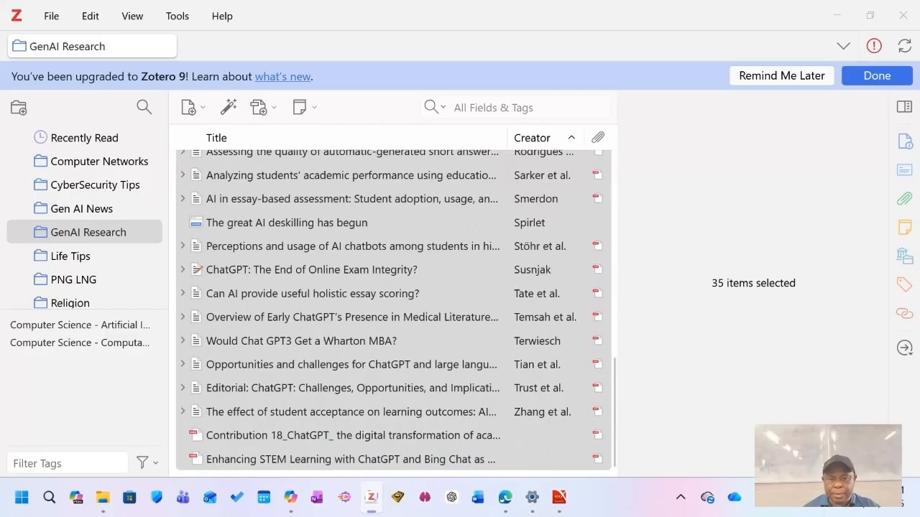
scroll(393, 314, up, 3)
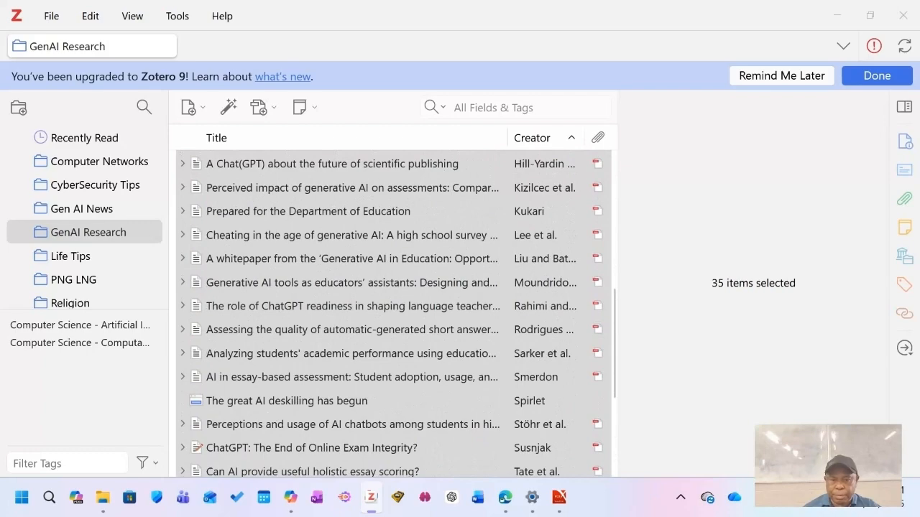
scroll(393, 313, up, 5)
scroll(393, 313, up, 2)
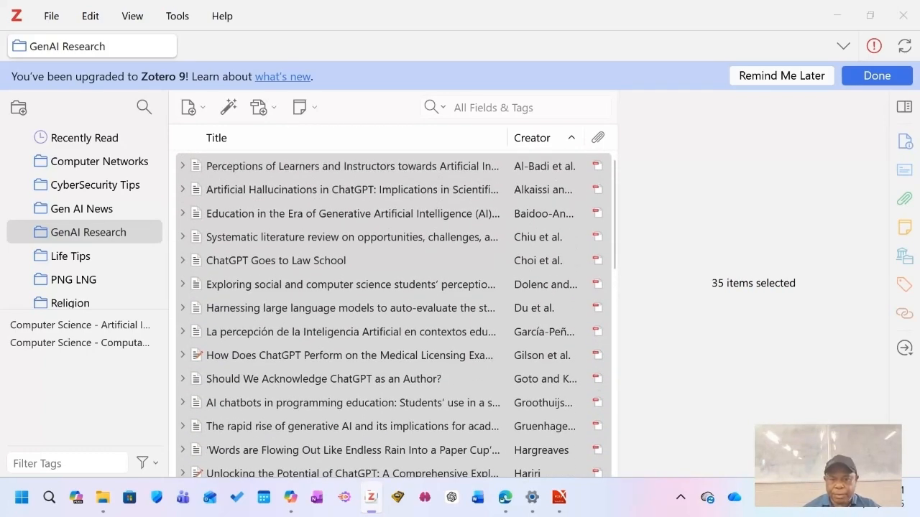
scroll(393, 313, down, 8)
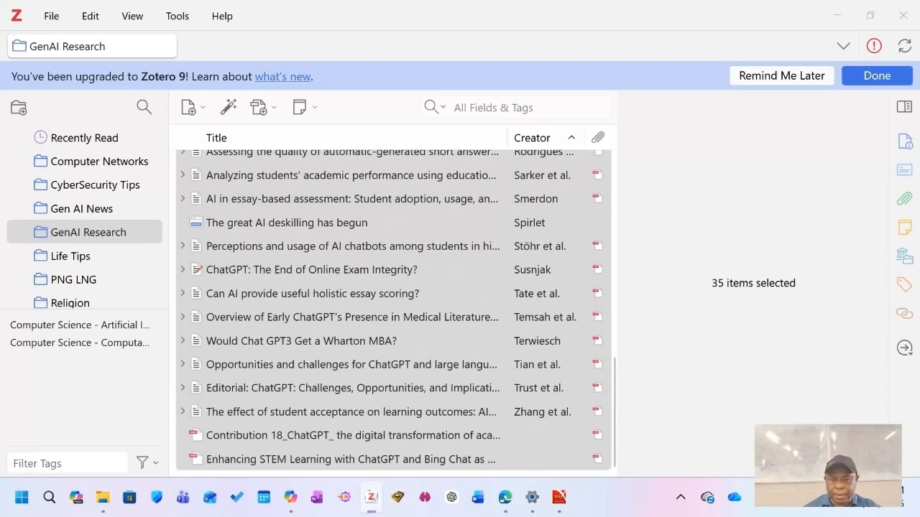
scroll(393, 313, up, 10)
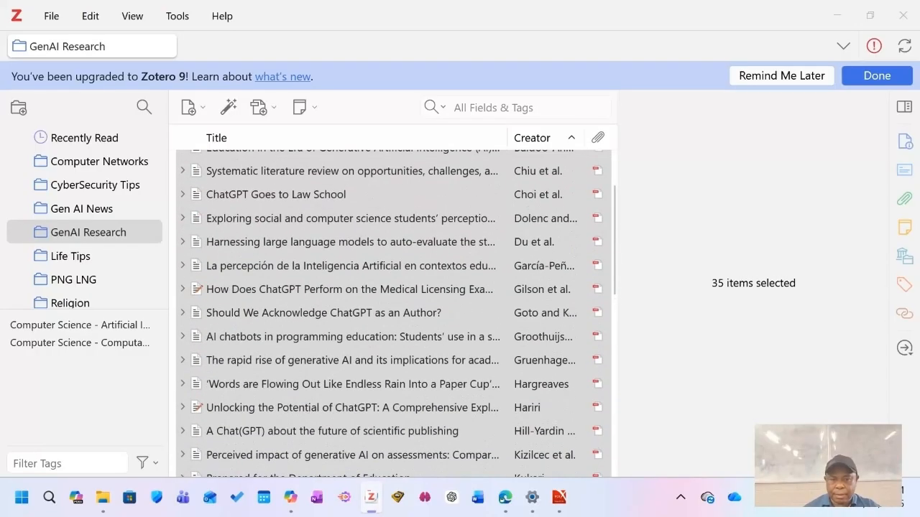
scroll(393, 313, down, 6)
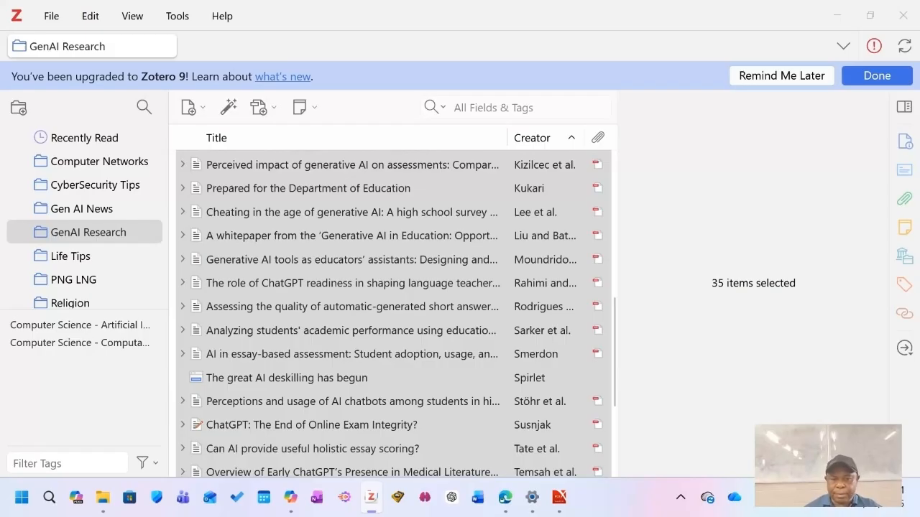
Step: Create a bibliography in APA Style 7th edition from the selected items and copy it to the clipboard
right_click(355, 213)
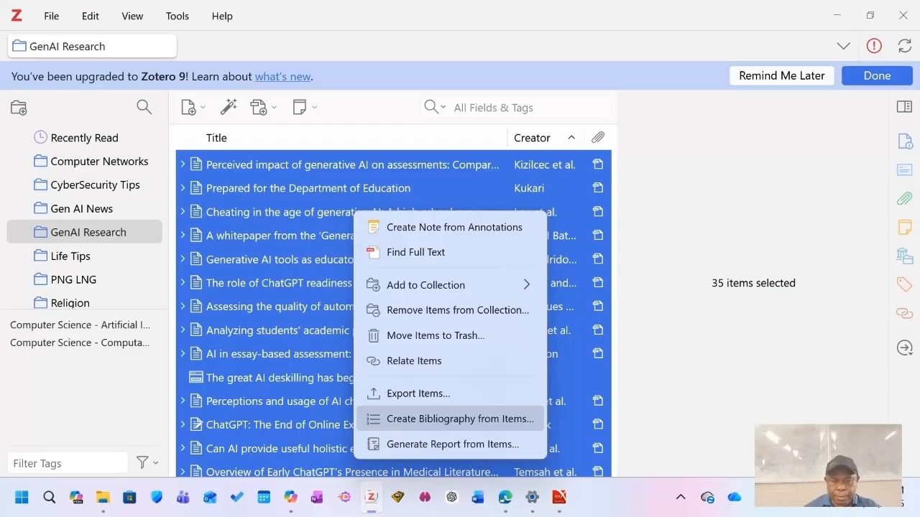
click(460, 419)
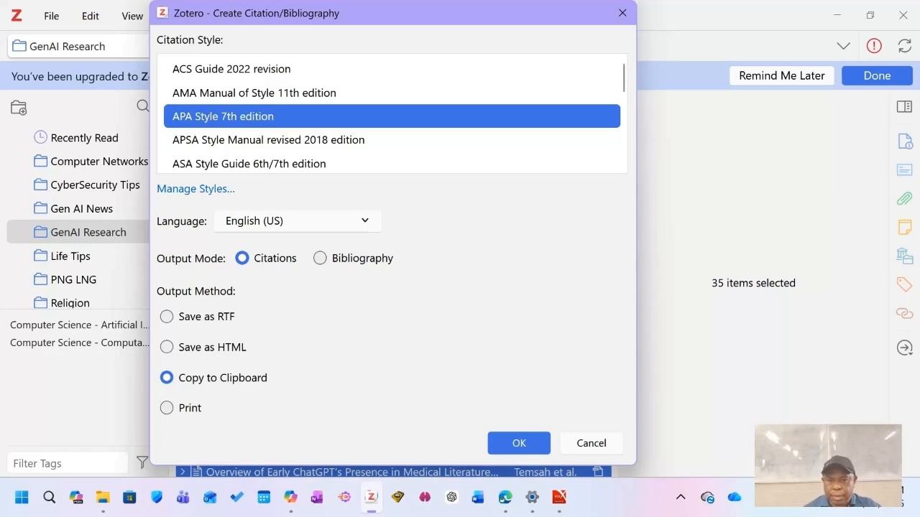
scroll(392, 114, down, 1)
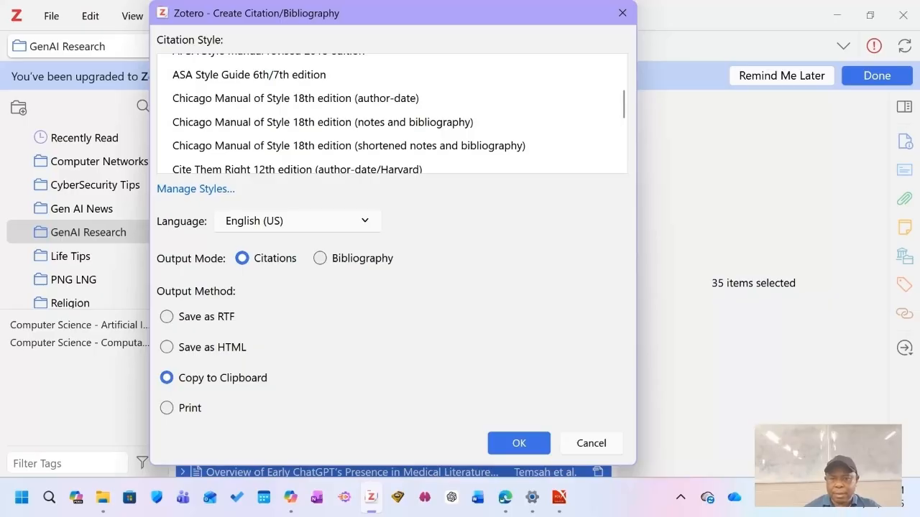
scroll(392, 113, up, 1)
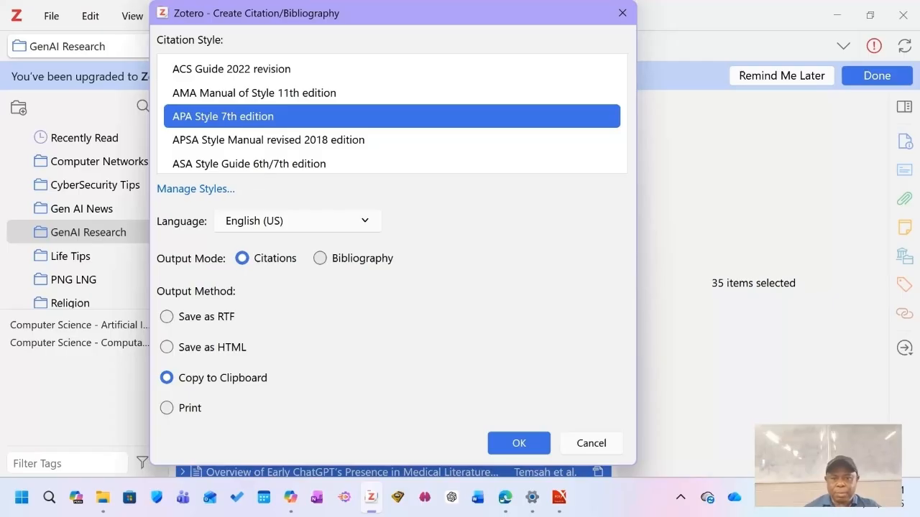
click(321, 258)
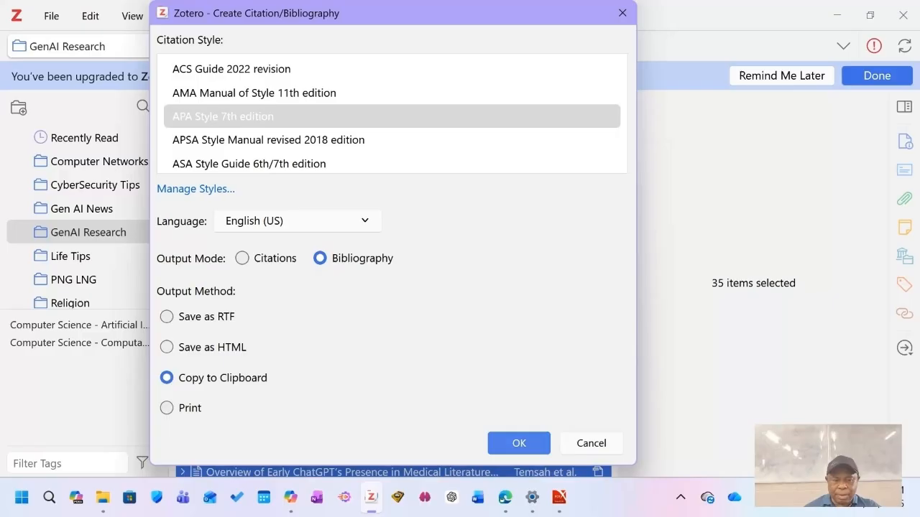
click(519, 442)
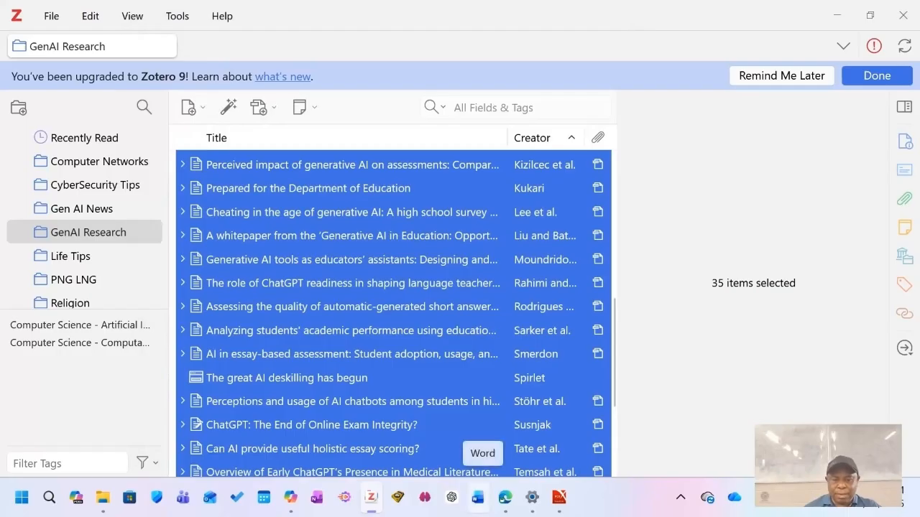
Step: Switch to Word, create a blank document and paste the copied bibliography into it
click(478, 496)
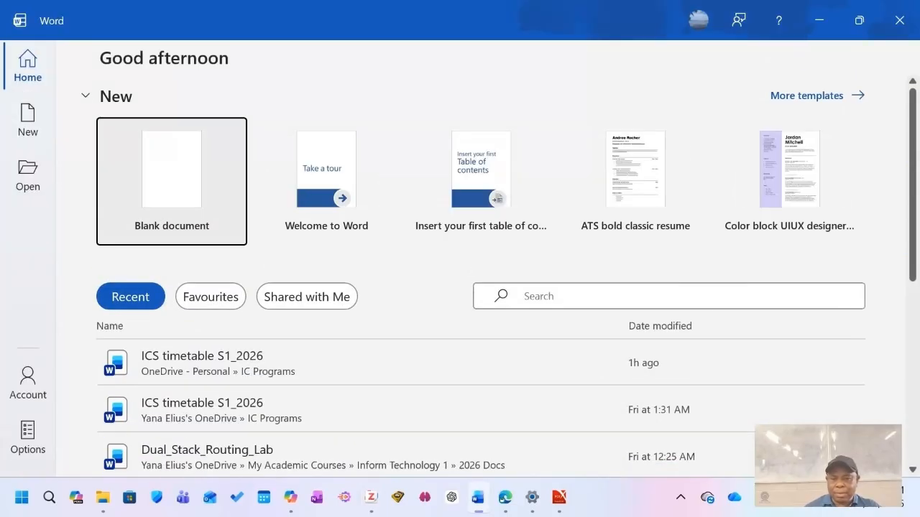
click(172, 179)
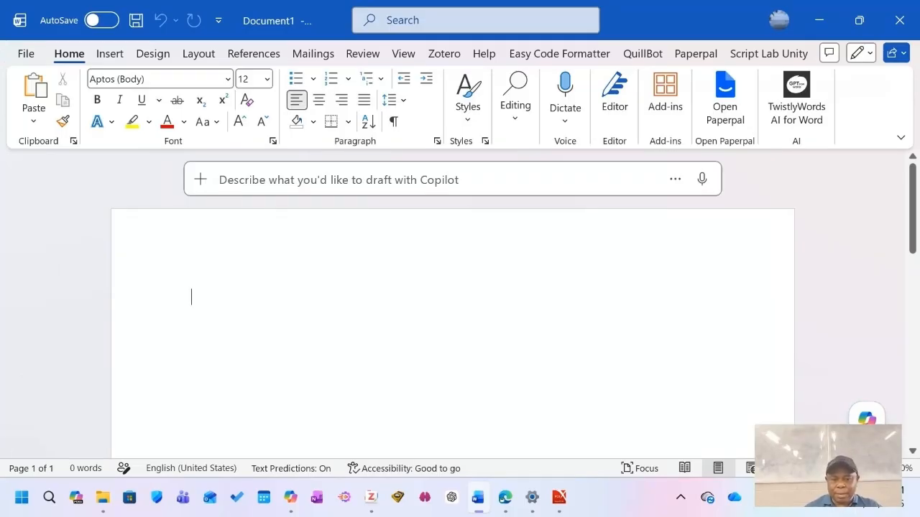
scroll(453, 309, down, 2)
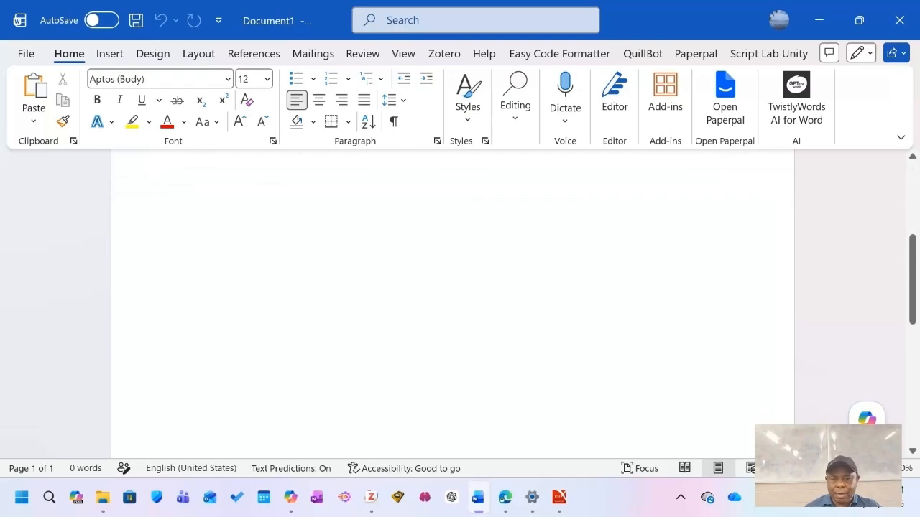
scroll(453, 309, up, 2)
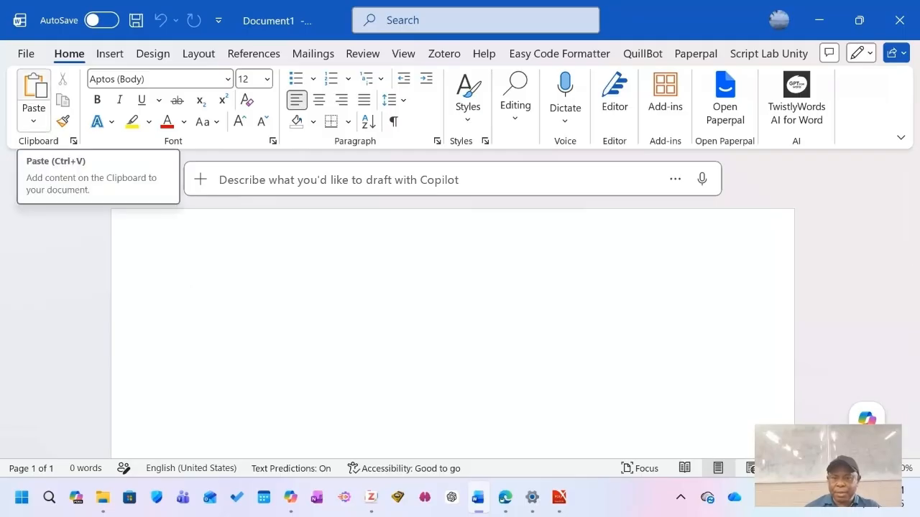
click(34, 94)
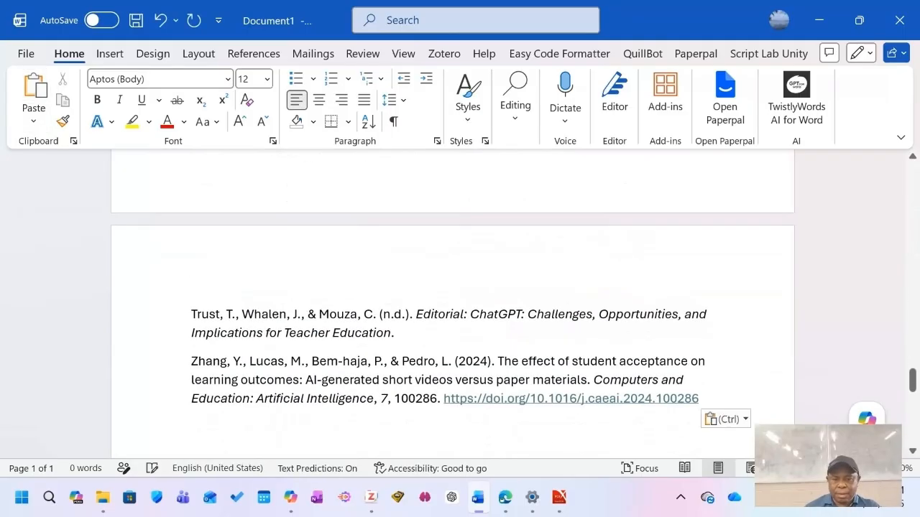
Step: Look through the pasted reference list in the document, checking the APA entries from beginning to end
scroll(453, 301, down, 3)
scroll(453, 302, up, 10)
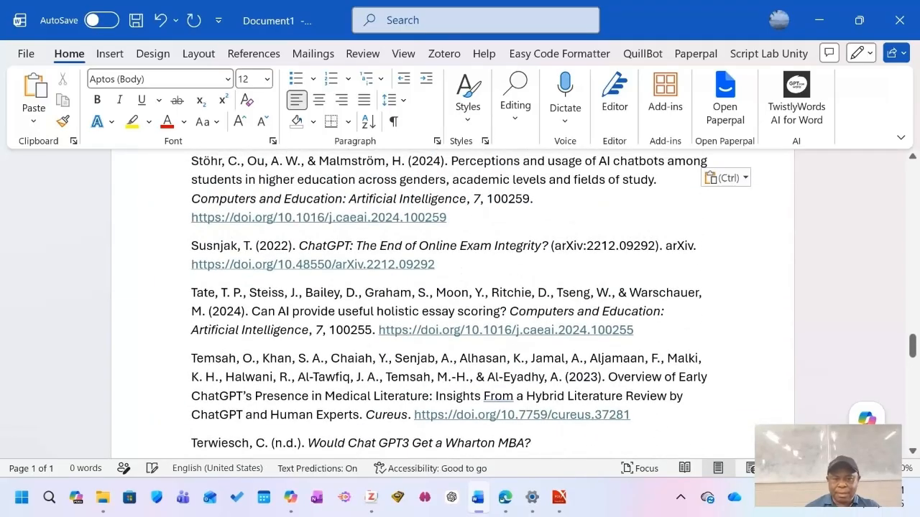
scroll(453, 302, up, 8)
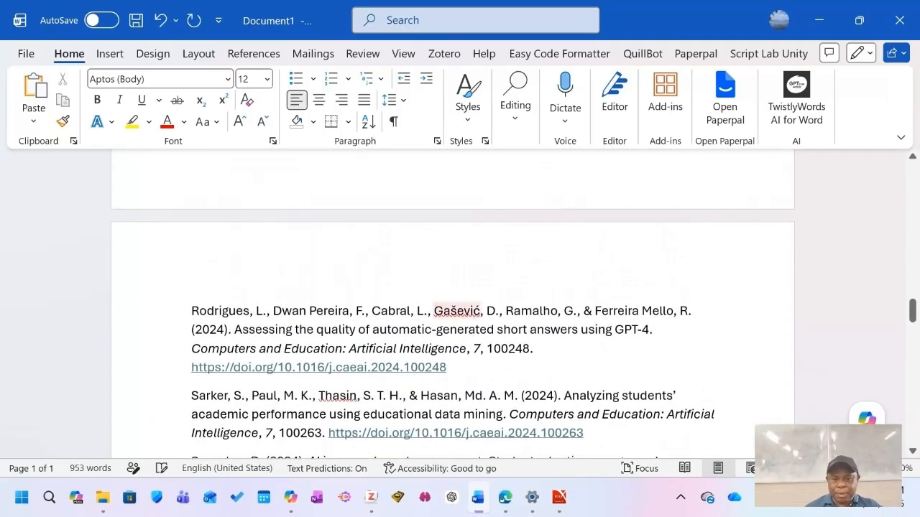
scroll(453, 302, up, 10)
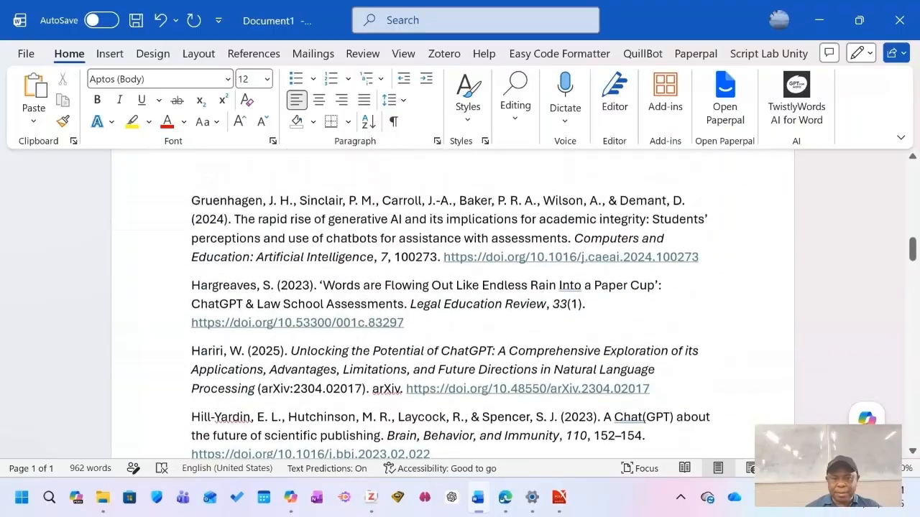
scroll(452, 302, up, 12)
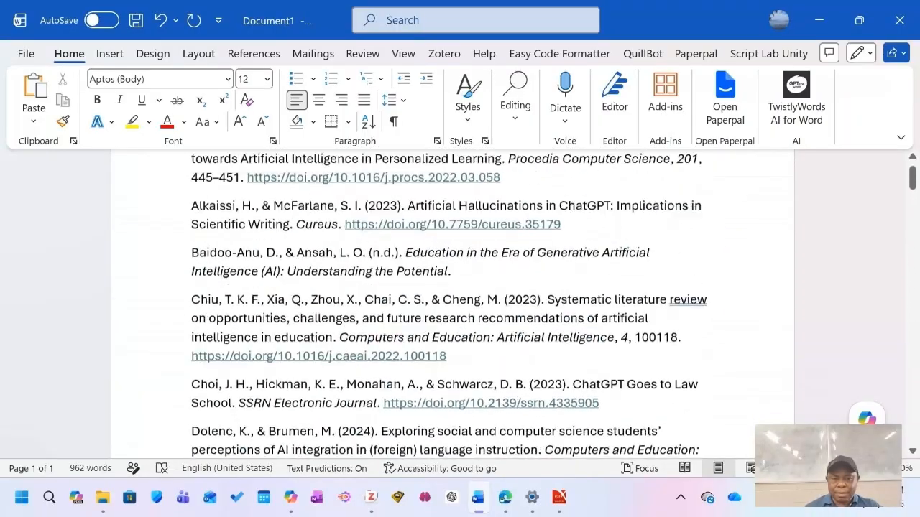
scroll(452, 302, up, 3)
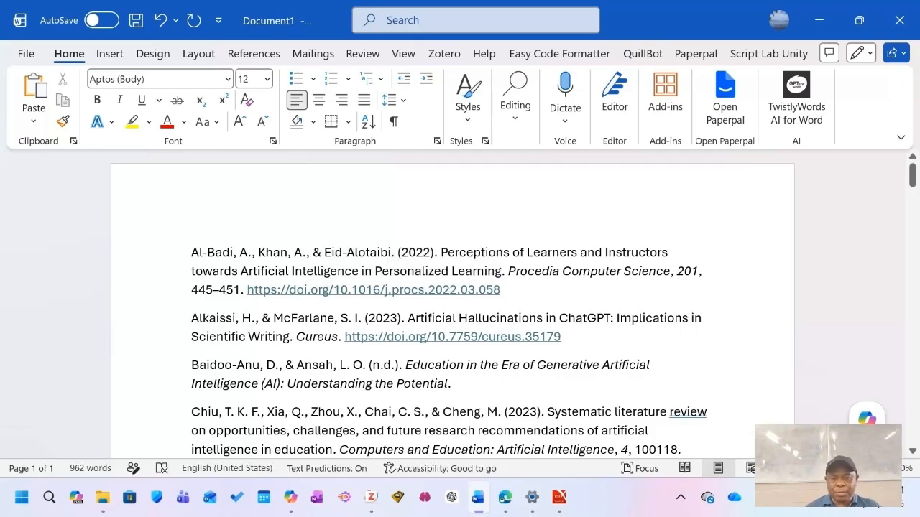
scroll(496, 287, down, 9)
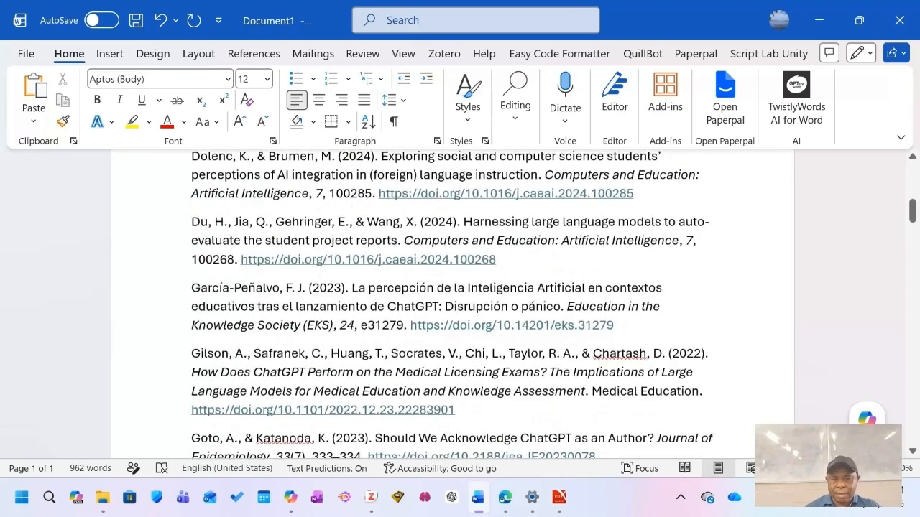
scroll(431, 302, down, 12)
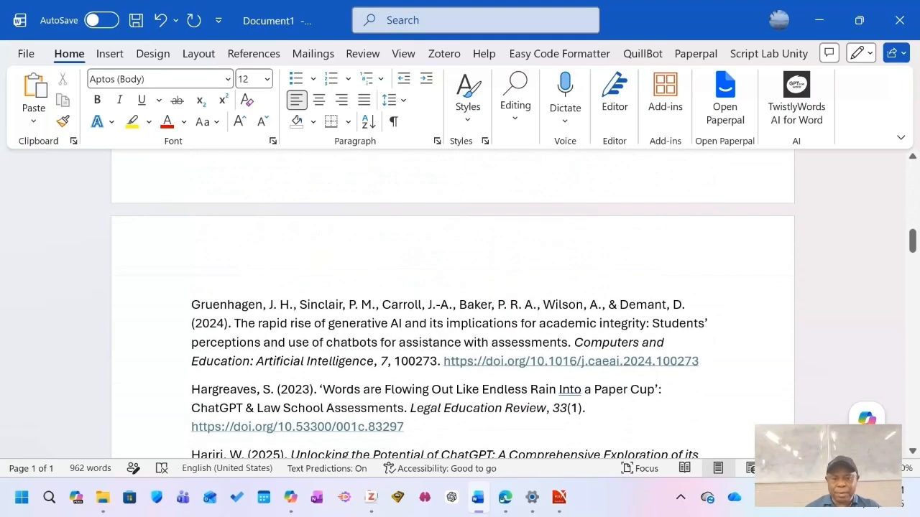
scroll(453, 309, down, 15)
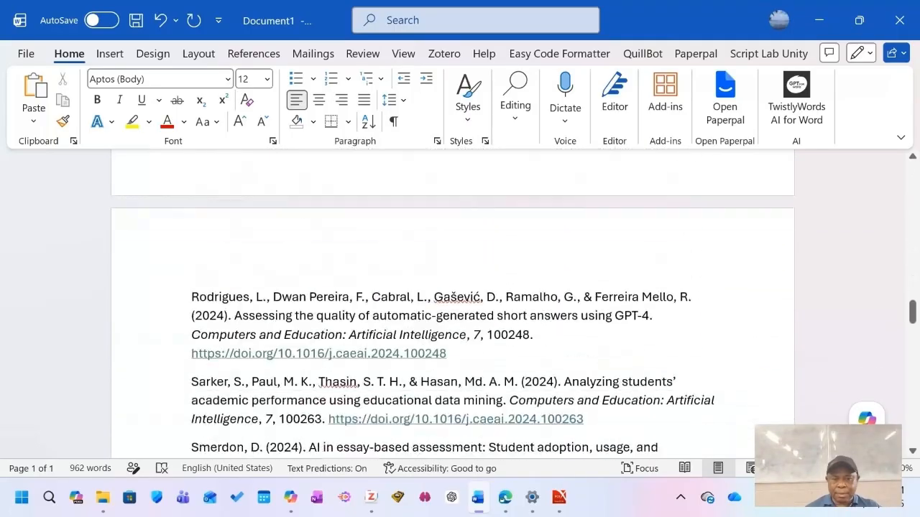
scroll(453, 309, down, 5)
scroll(453, 309, up, 20)
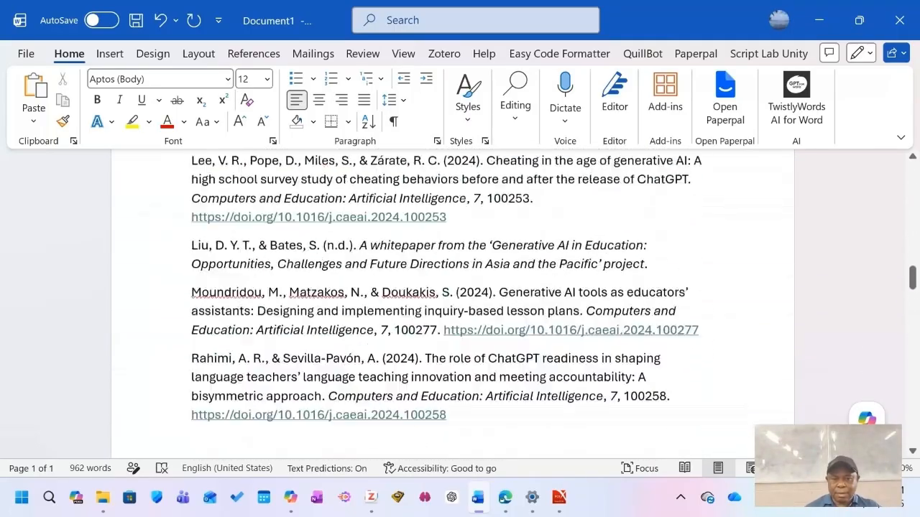
scroll(453, 309, up, 20)
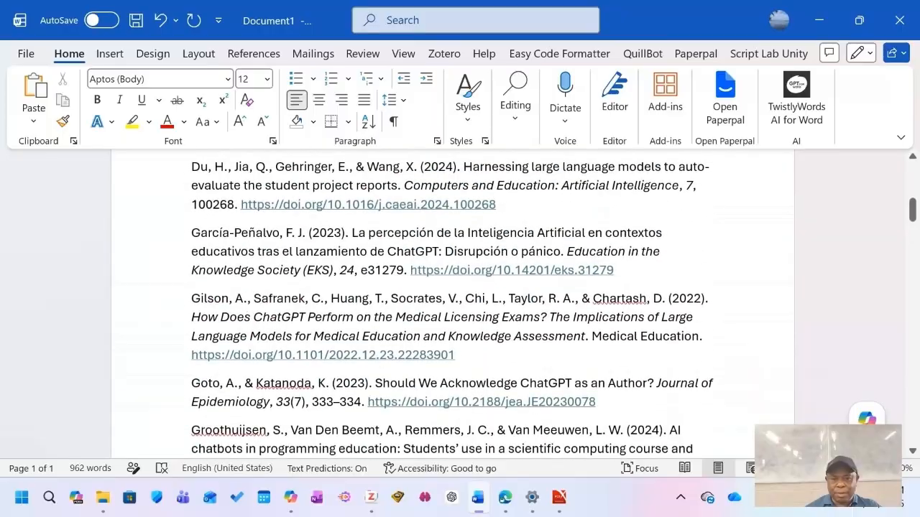
scroll(453, 309, up, 6)
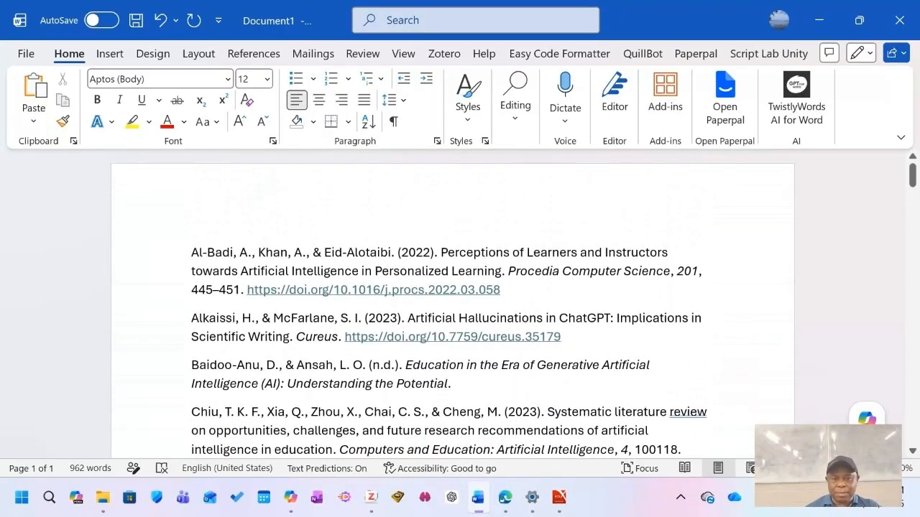
scroll(453, 309, down, 3)
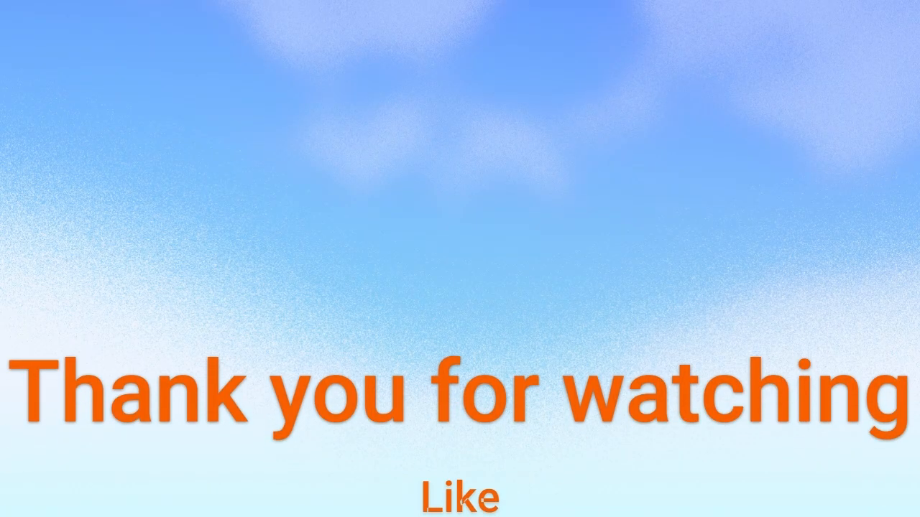